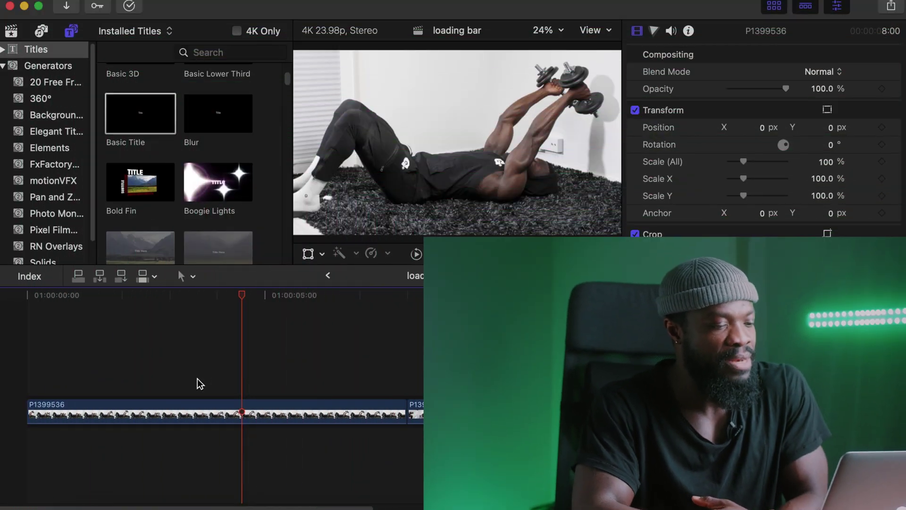
Connect a copy of clip P1399538 above the first workout clip.
left_click(198, 379)
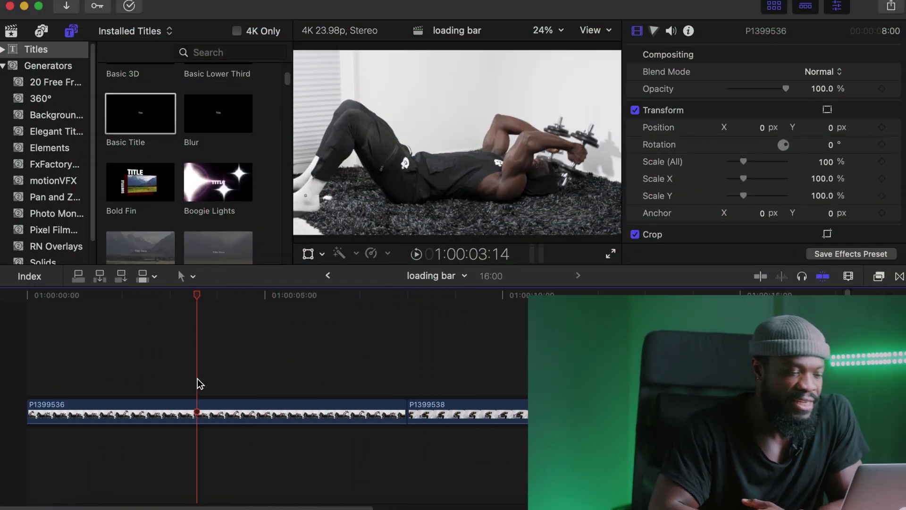
left_click(176, 372)
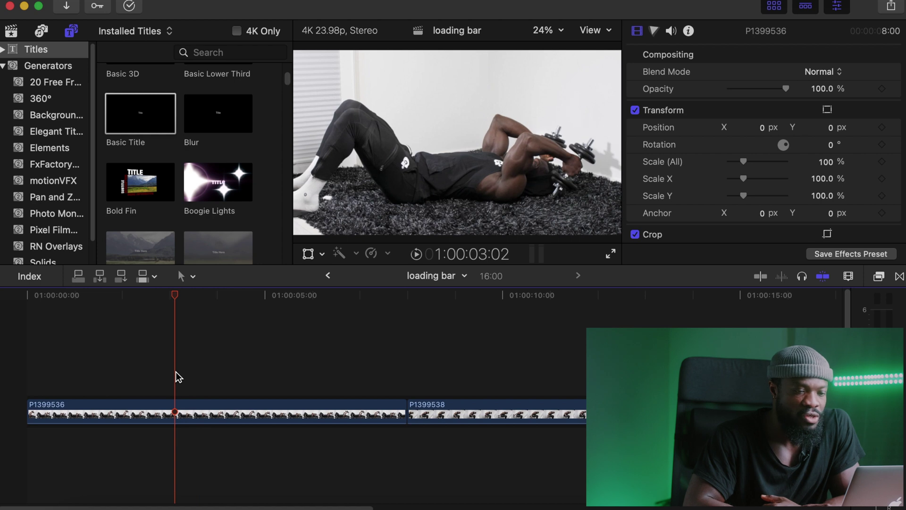
left_click(520, 369)
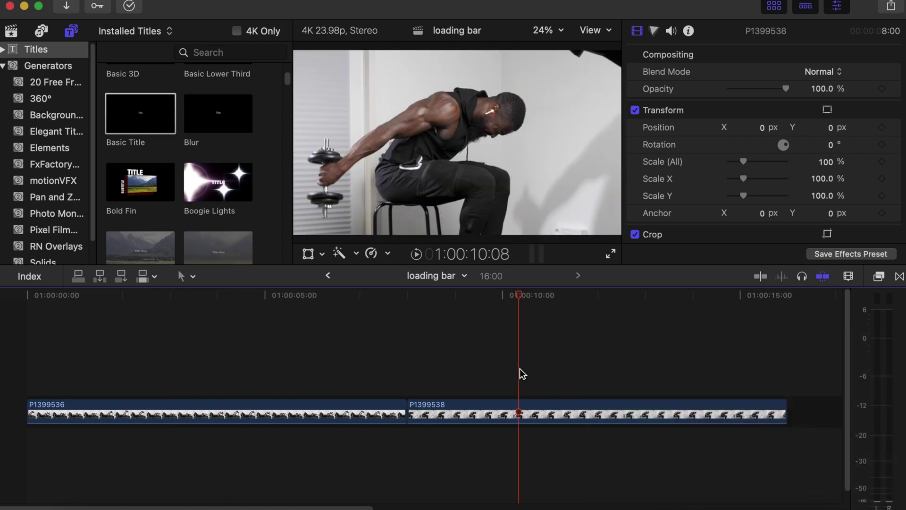
left_click(463, 415)
left_click(490, 415)
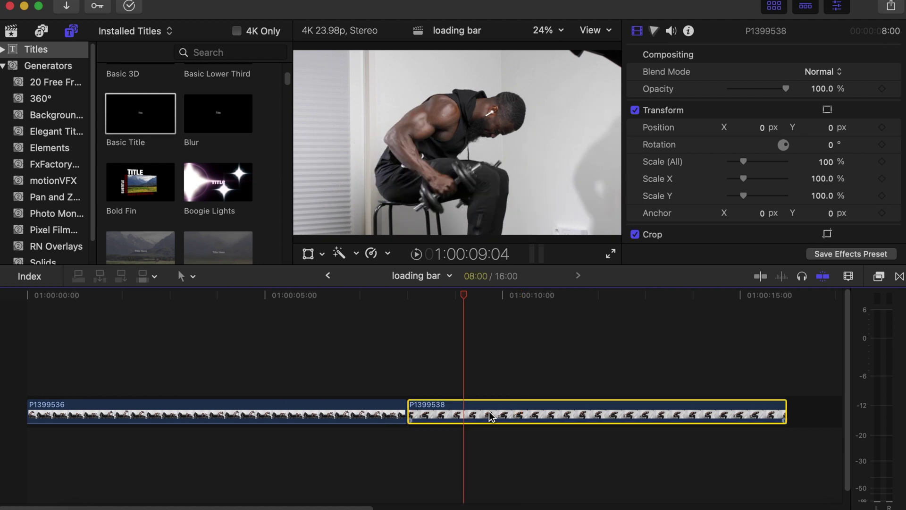
left_click_drag(491, 417, 139, 376)
Trim the start and end of the connected P1399538 copy to shorten it.
left_click_drag(31, 380, 137, 380)
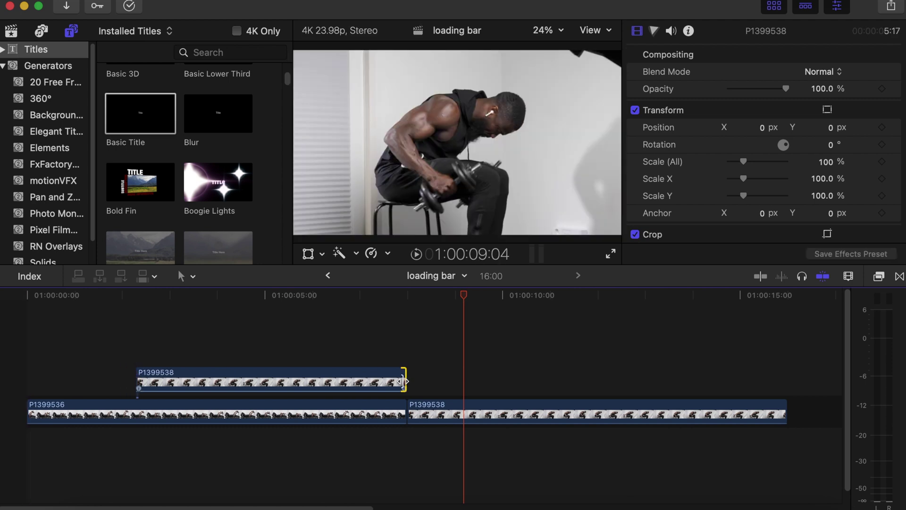
left_click_drag(405, 380, 307, 378)
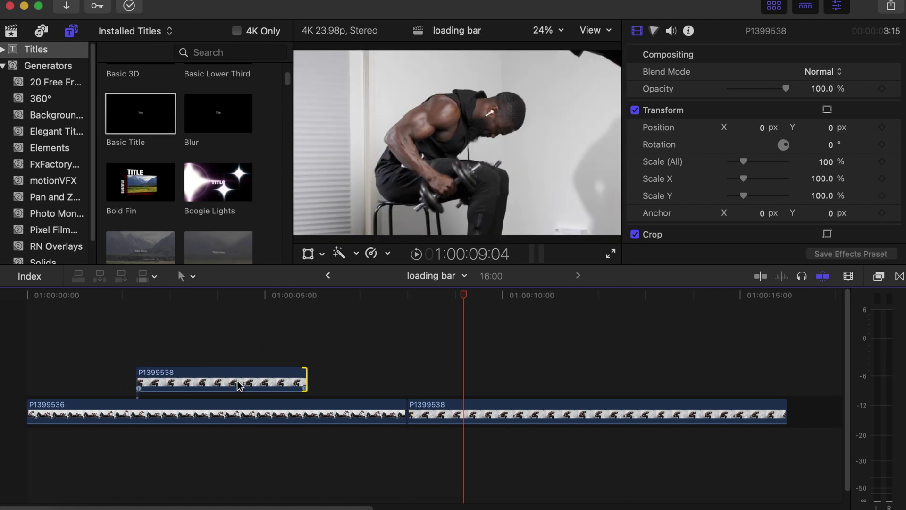
left_click(236, 382)
left_click(214, 327)
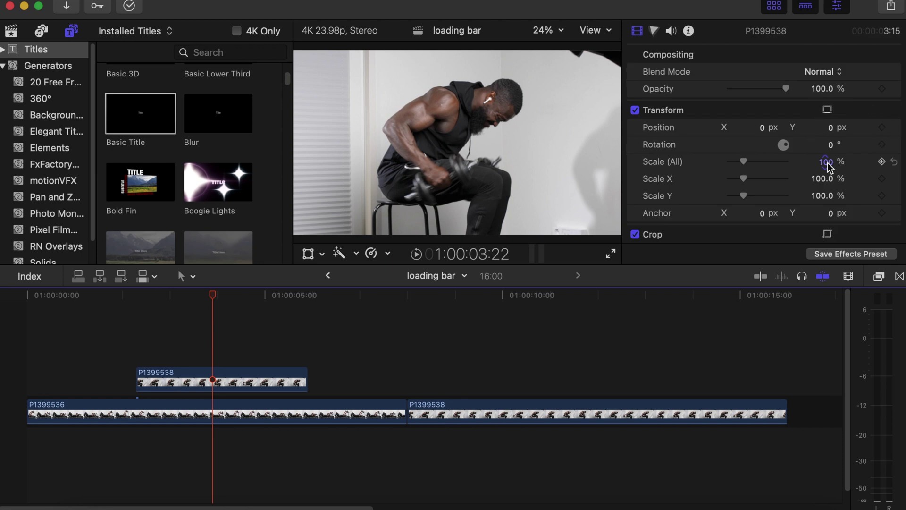
Set the copy's Scale (All) to 30% as a picture-in-picture inset.
left_click(826, 162)
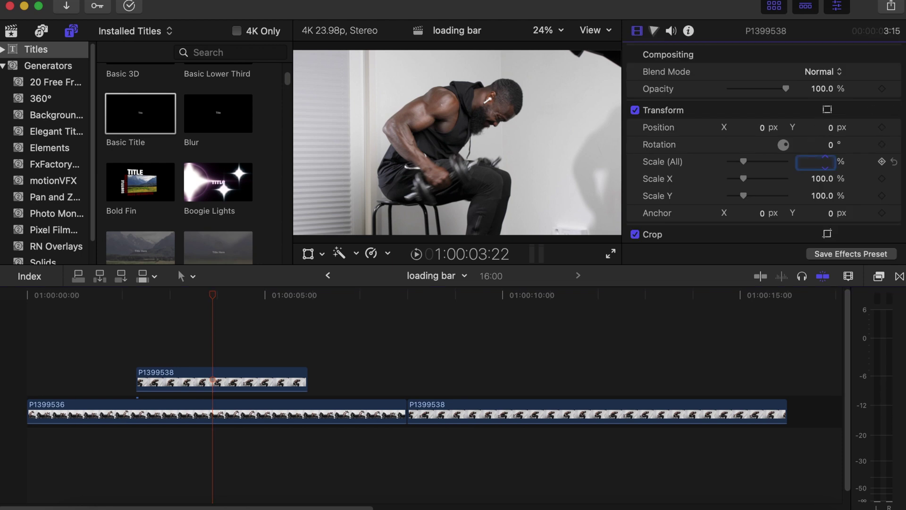
type("30")
key("Return")
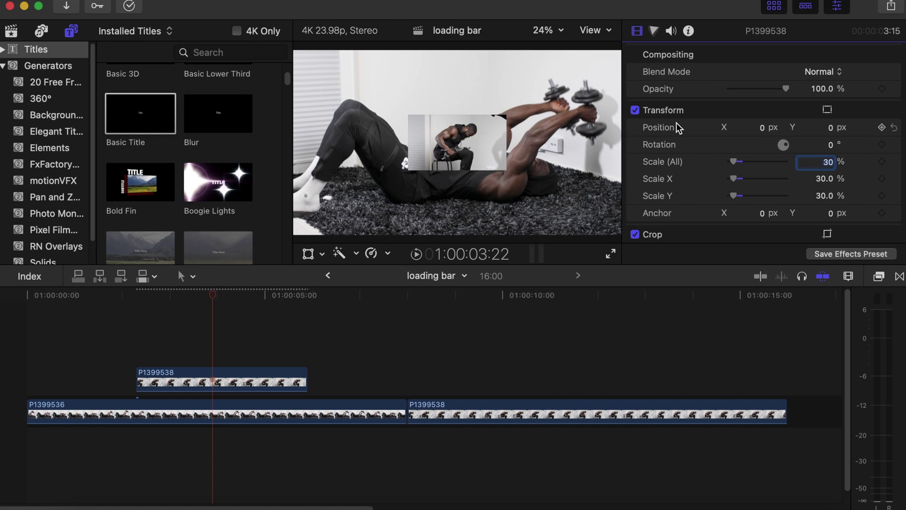
Add a Custom solid generator beneath the inset, trimmed to match its length.
left_click(25, 68)
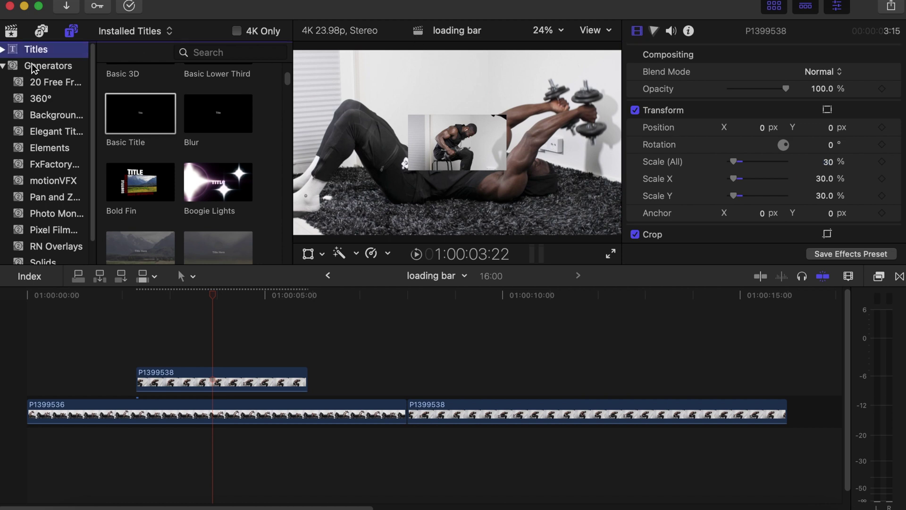
scroll(43, 222, "down", 2)
left_click(45, 241)
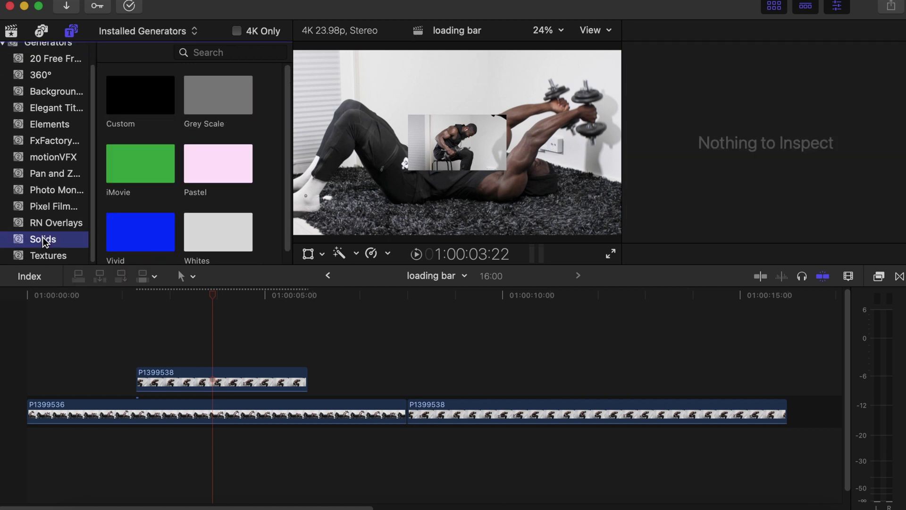
left_click(133, 93)
left_click_drag(133, 98, 141, 386)
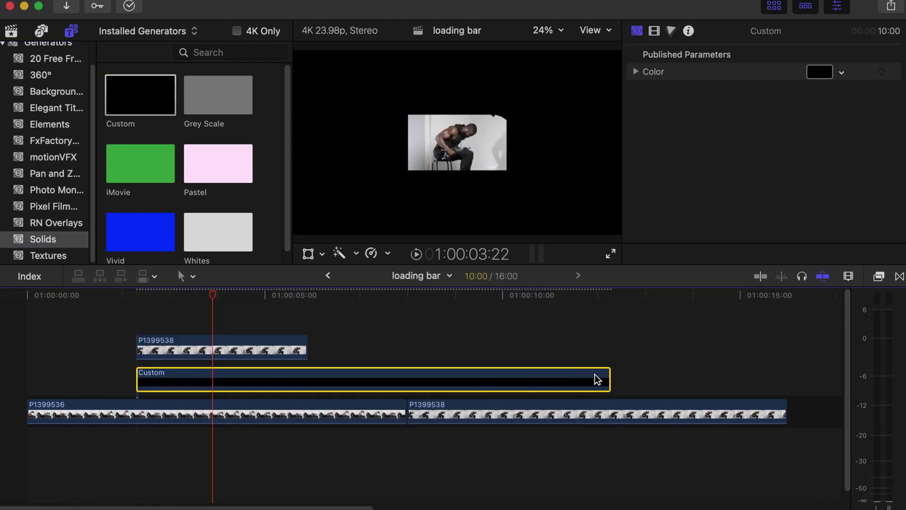
left_click_drag(609, 375, 307, 376)
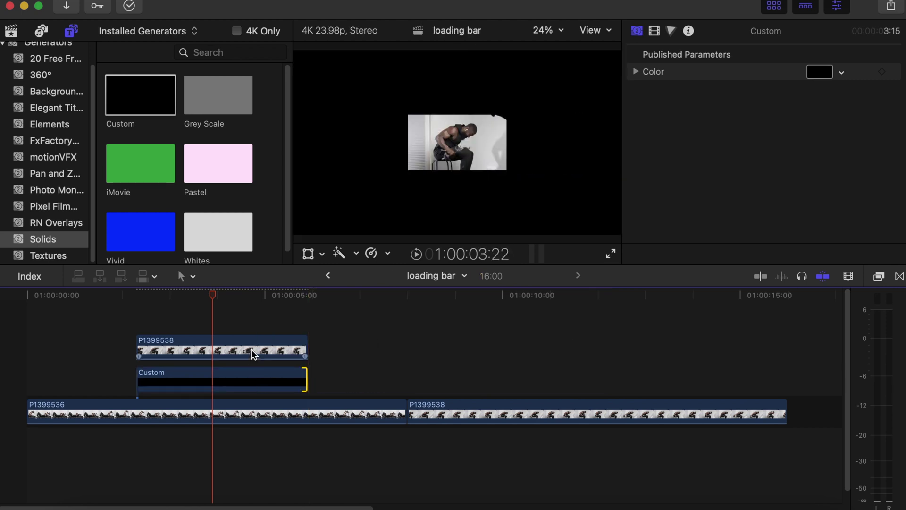
Set the Custom solid's color to red.
left_click(246, 377)
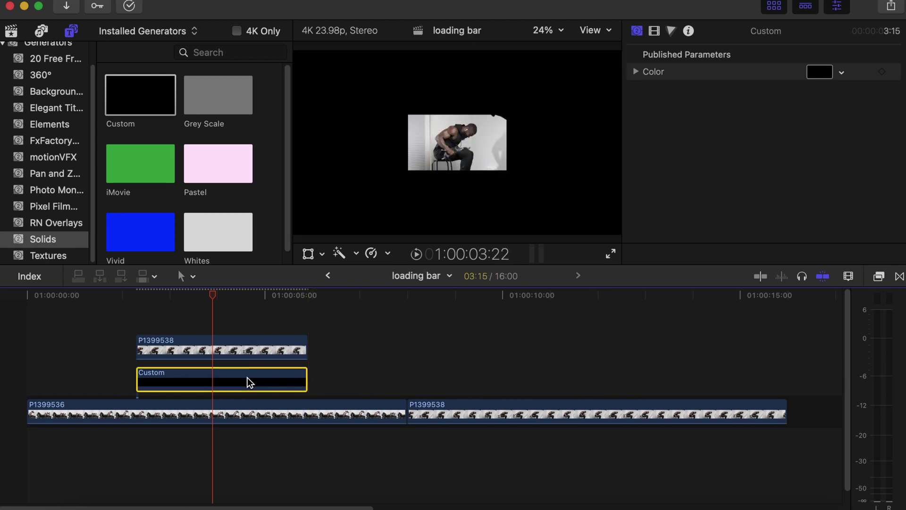
left_click(819, 72)
left_click(646, 396)
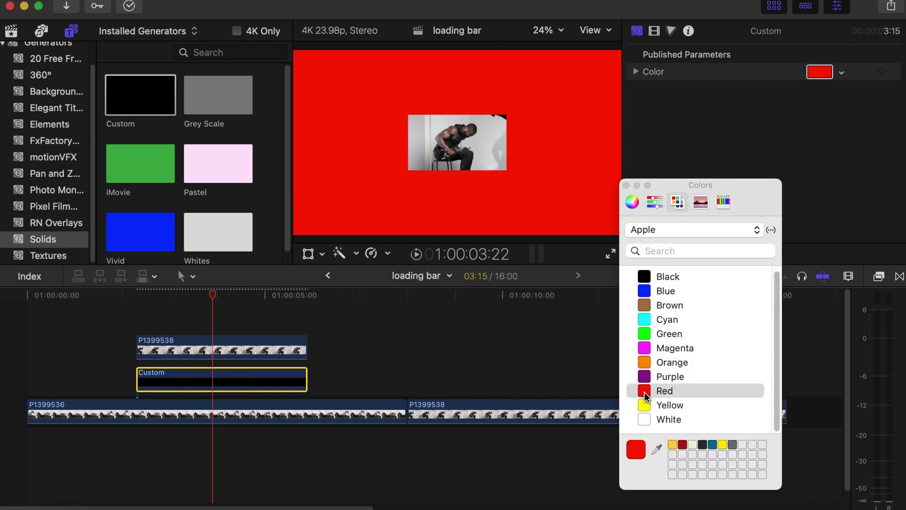
left_click(626, 186)
Scale the red solid to 34% so it frames the inset as a border.
left_click(653, 31)
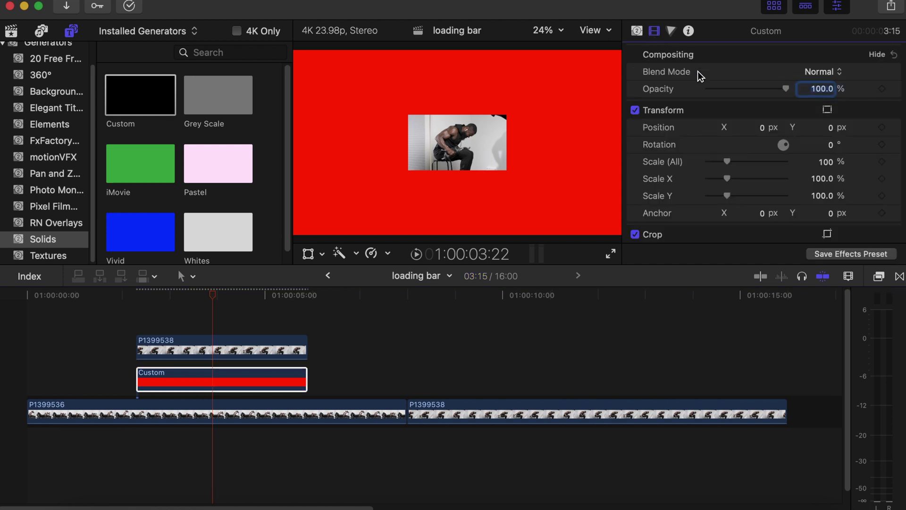
left_click(835, 166)
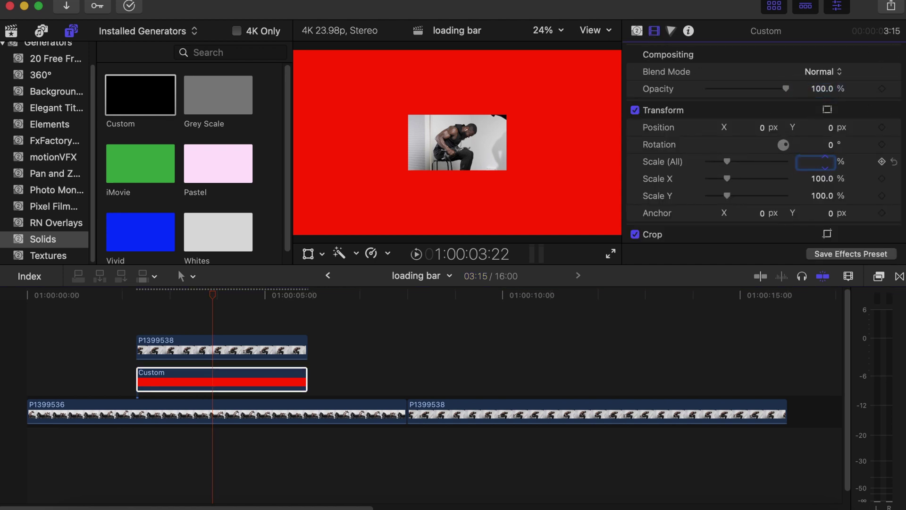
type("34")
key("Return")
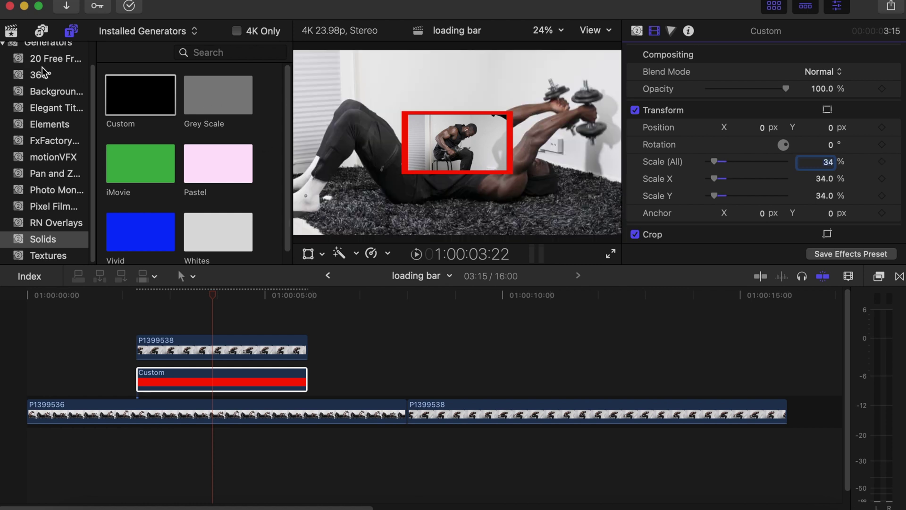
scroll(41, 71, "up", 2)
Add a Basic Title above the inset clip, trimmed to the inset's length.
left_click(42, 50)
scroll(164, 165, "down", 2)
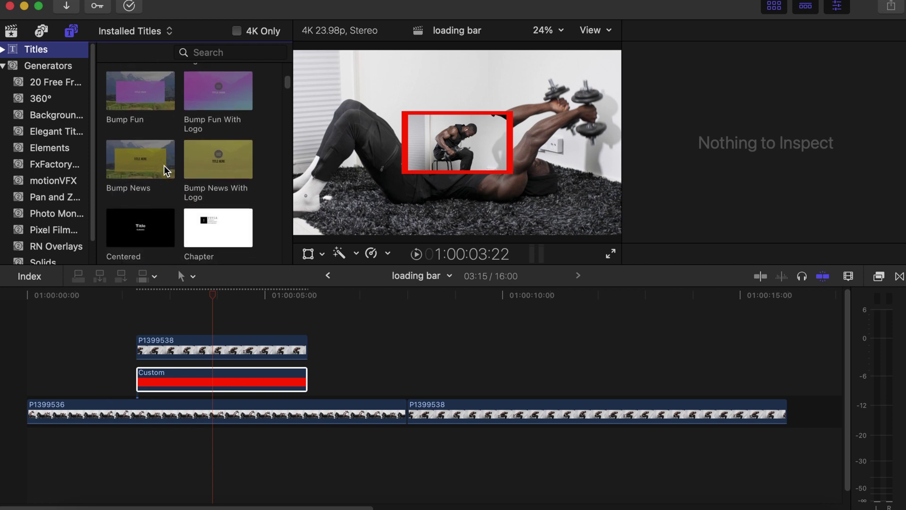
scroll(163, 165, "down", 3)
scroll(166, 169, "up", 6)
left_click(144, 188)
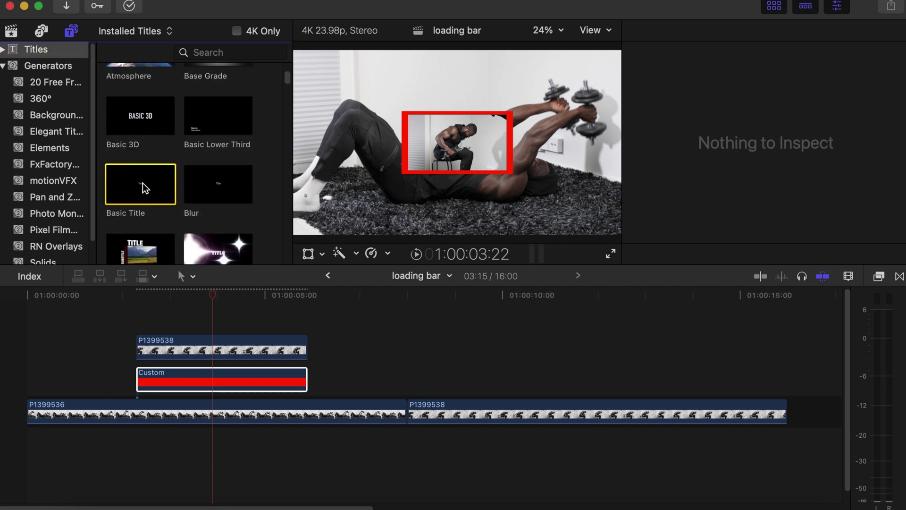
left_click_drag(144, 188, 143, 329)
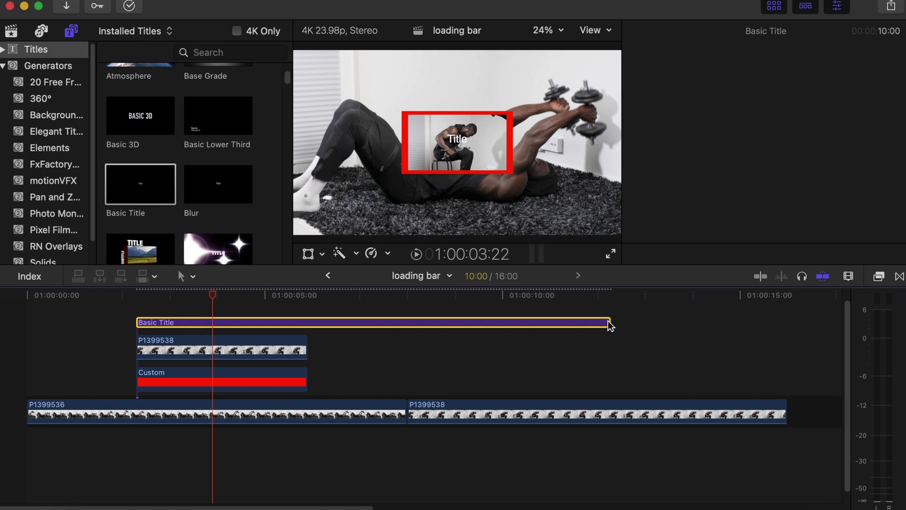
left_click_drag(610, 326, 308, 326)
Change the title text to NEXT in Helvetica Bold.
left_click(654, 31)
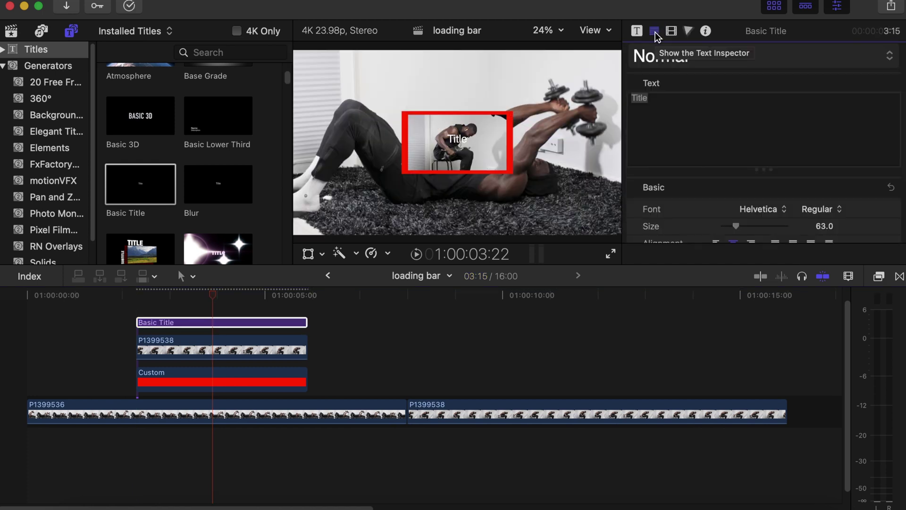
left_click(662, 101)
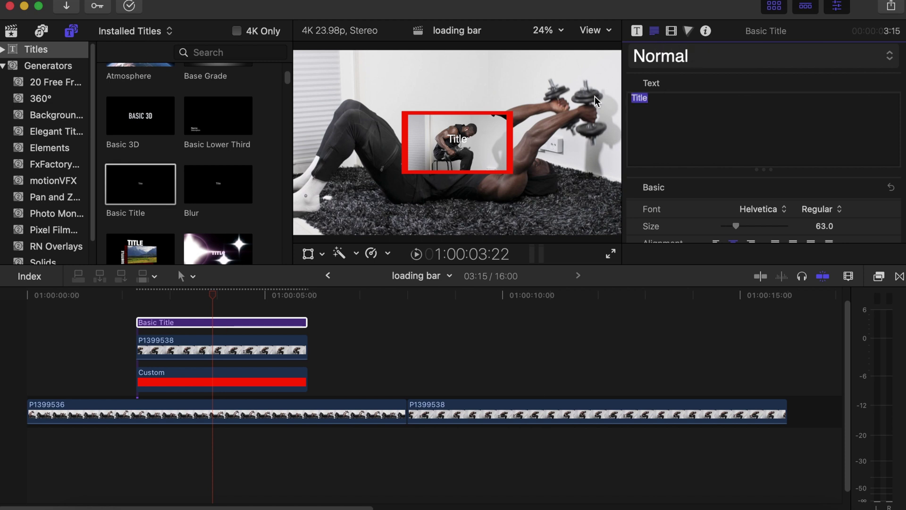
type("NEXT")
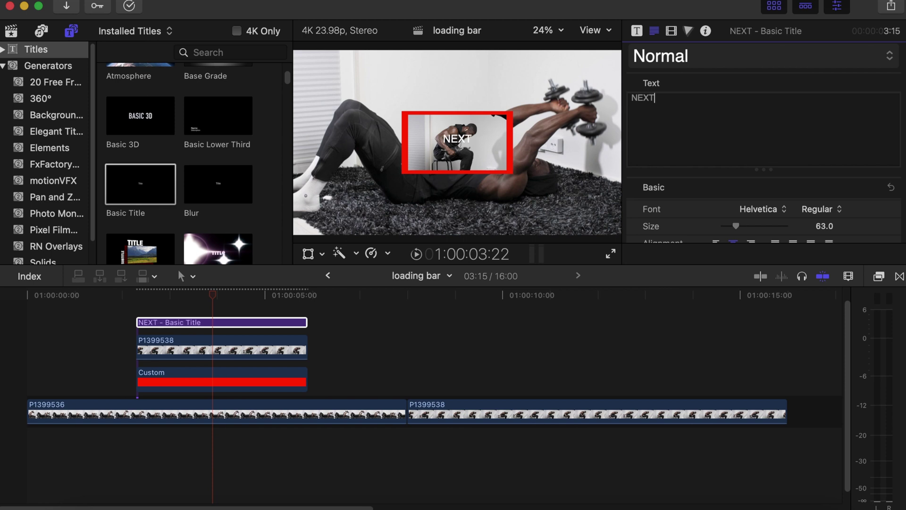
left_click(818, 216)
left_click(781, 214)
left_click(778, 213)
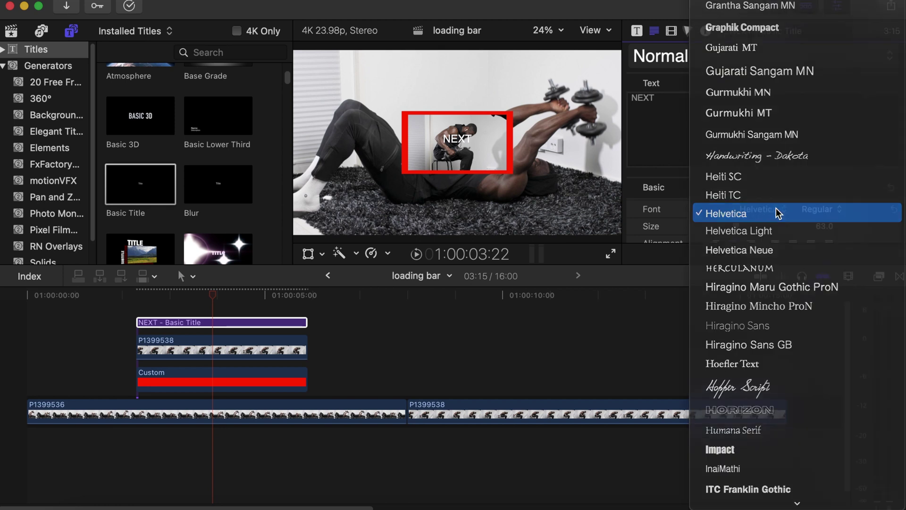
left_click(779, 211)
left_click(820, 212)
left_click(821, 278)
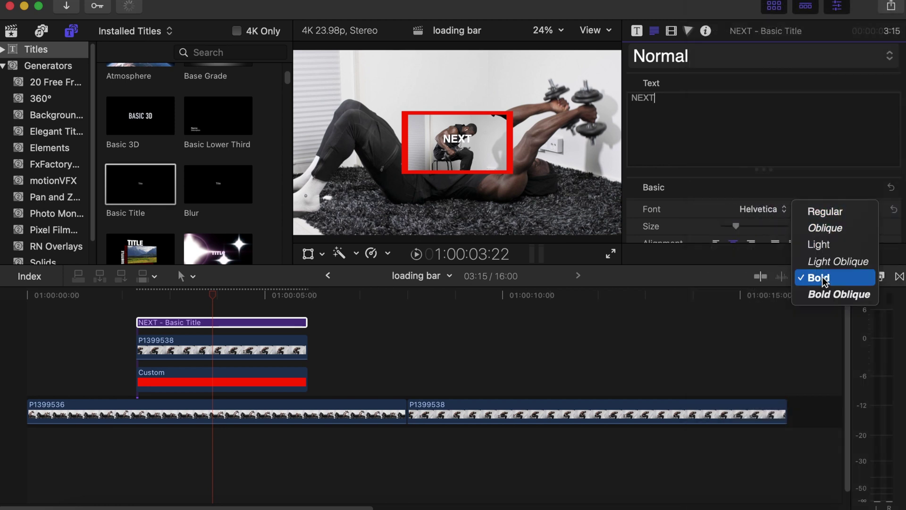
Make the NEXT text face blue and move it toward the inset's upper left.
scroll(873, 174, "down", 10)
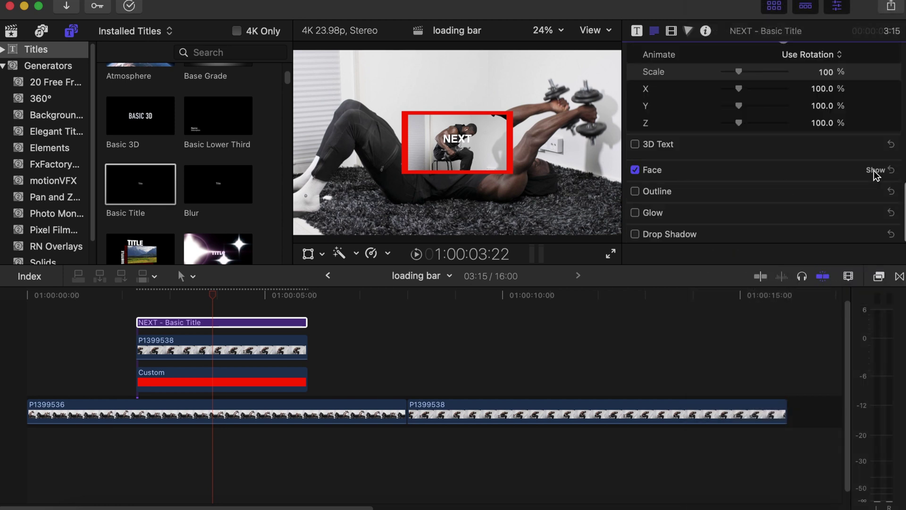
left_click(874, 173)
left_click(821, 204)
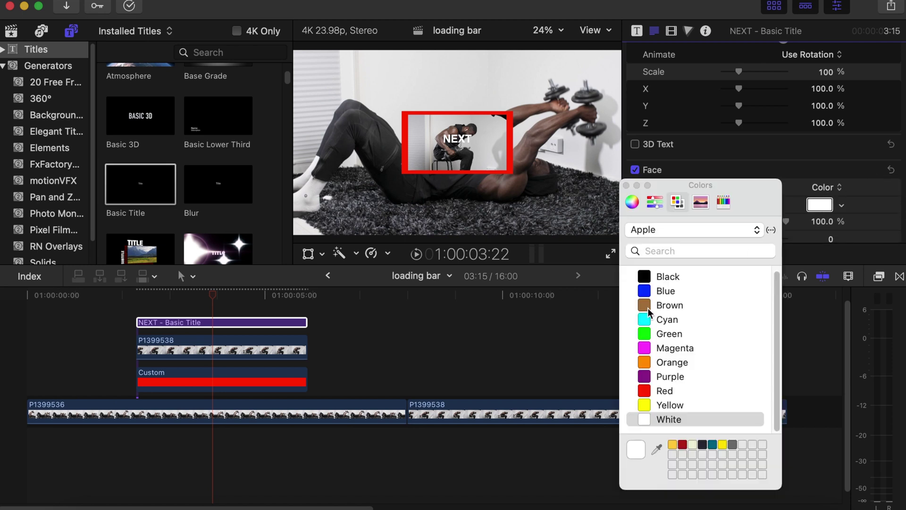
left_click(646, 291)
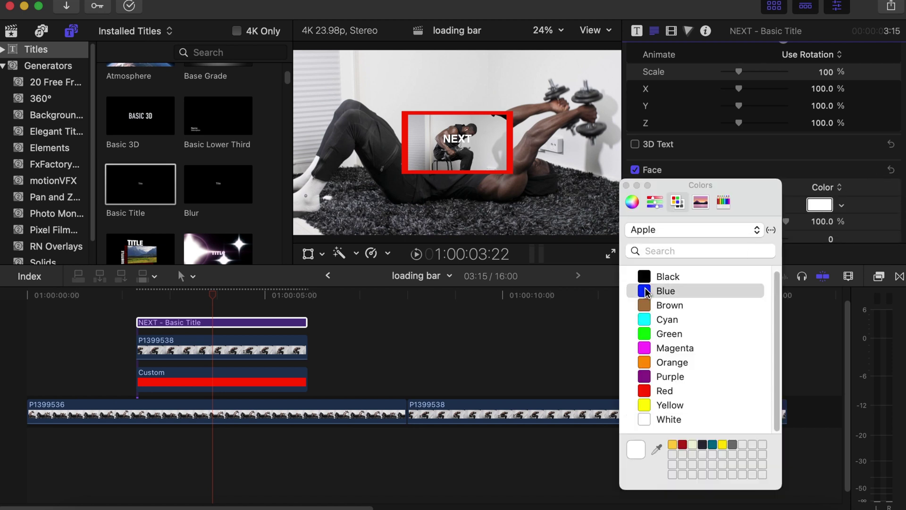
left_click(626, 186)
left_click_drag(464, 141, 429, 125)
Combine title, inset and red solid into a compound clip named NEXT, enabling Transform.
left_click_drag(167, 309, 205, 360)
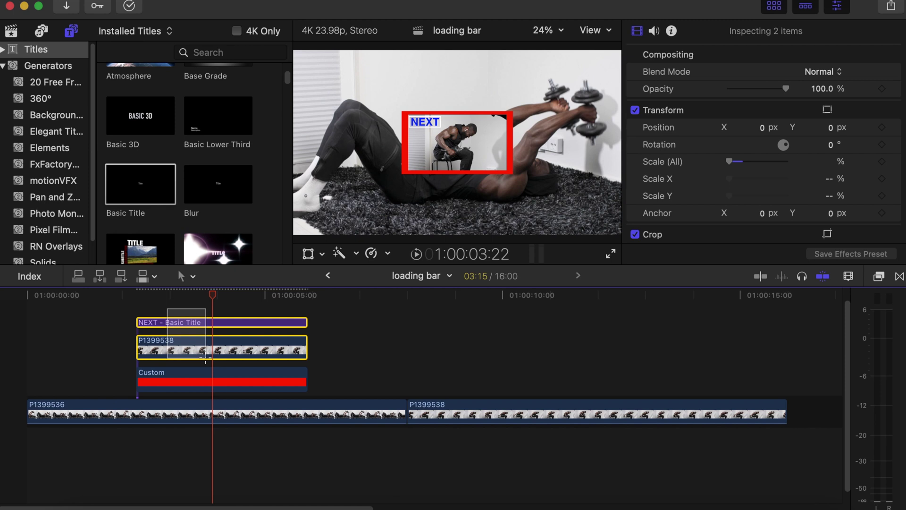
left_click_drag(205, 359, 205, 377)
key("alt+g")
type("N")
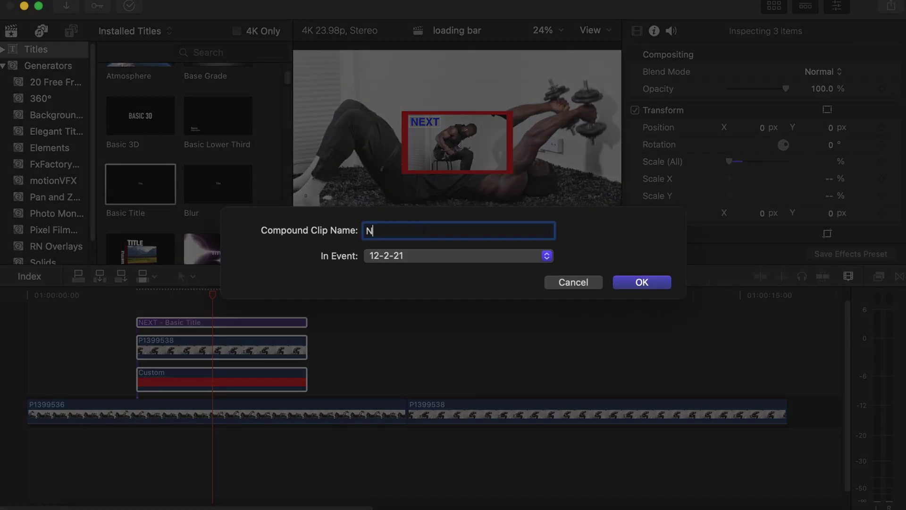
type("EXT")
key("Return")
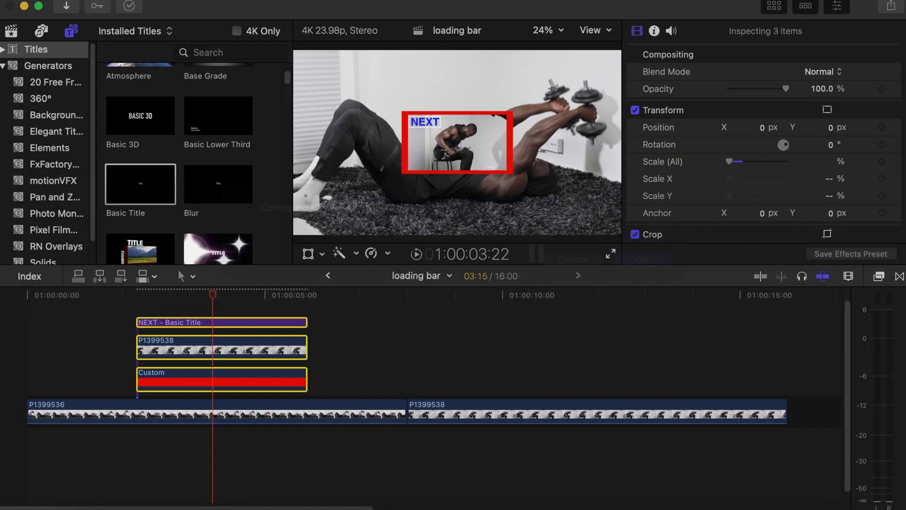
left_click(827, 109)
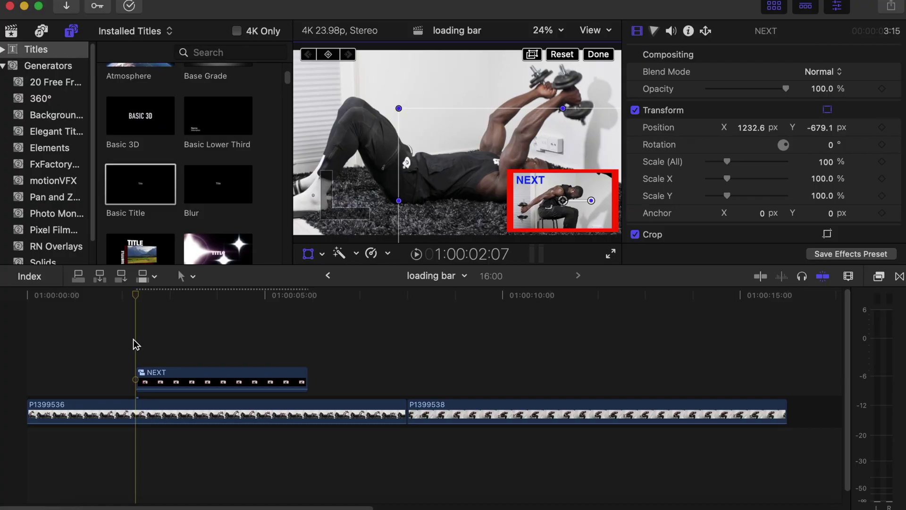
Add Position keyframes at the start and settle point, pushing the first below the frame.
left_click(151, 381)
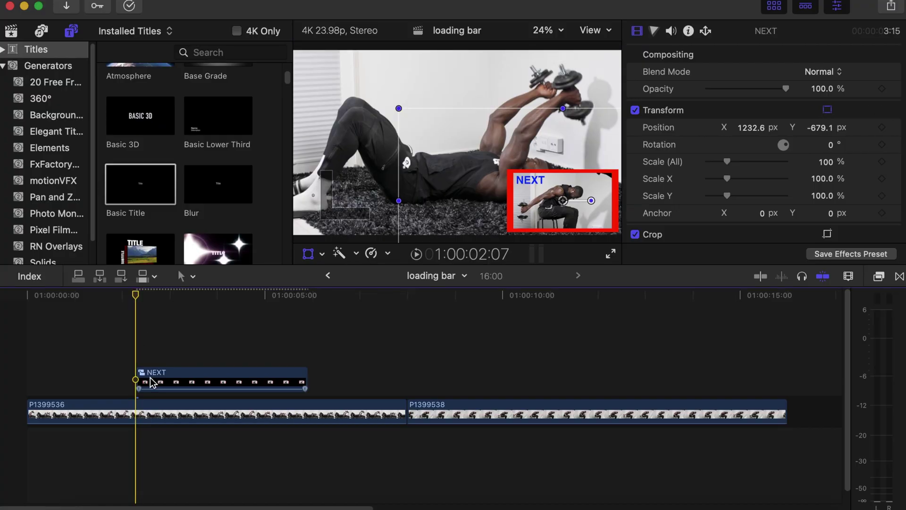
left_click(882, 130)
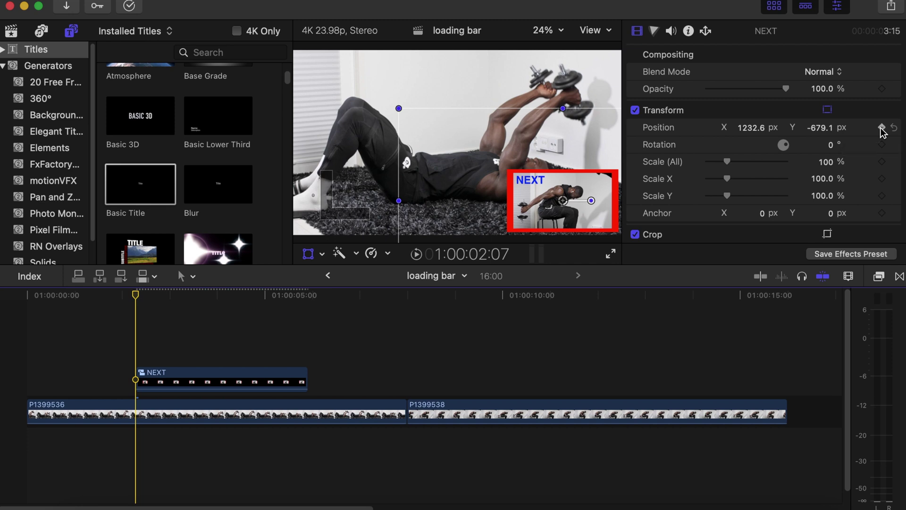
left_click(174, 296)
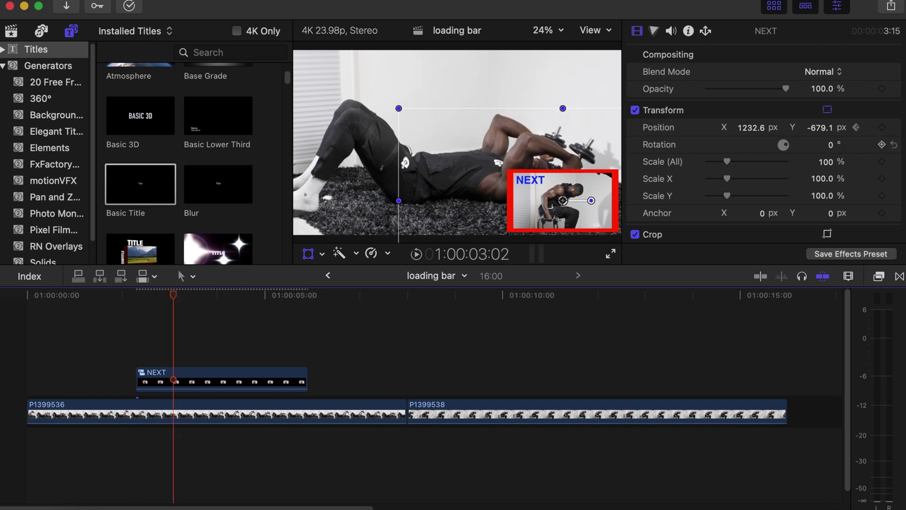
left_click(882, 128)
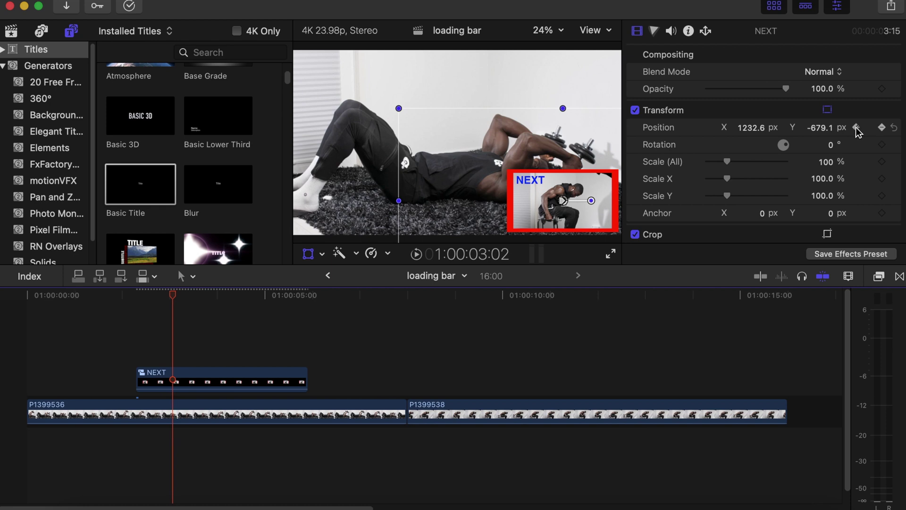
left_click(856, 128)
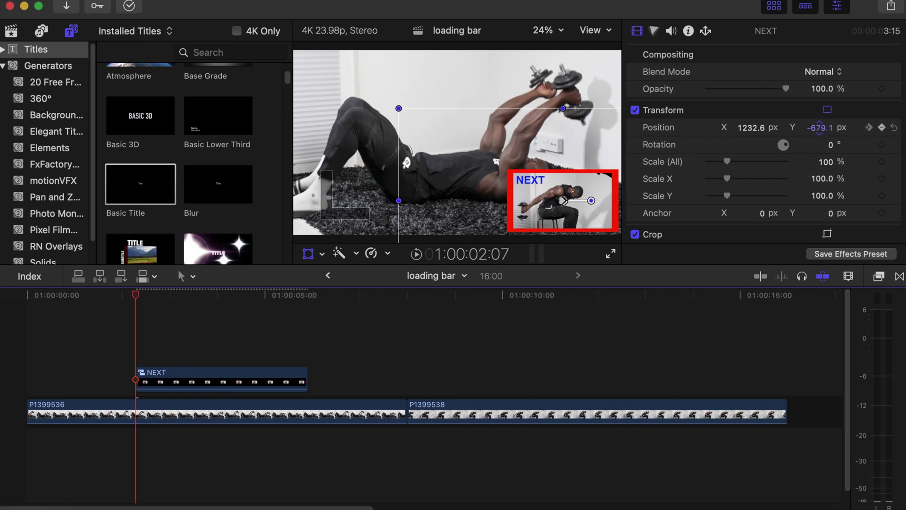
left_click_drag(819, 127, 819, 128)
Add a Position keyframe near the clip's end and slide the inset down off-frame.
left_click(869, 127)
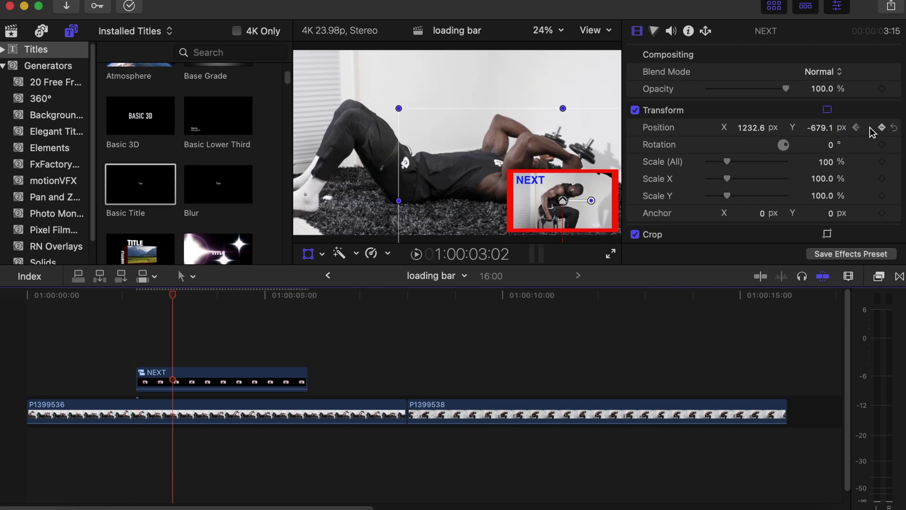
left_click(265, 301)
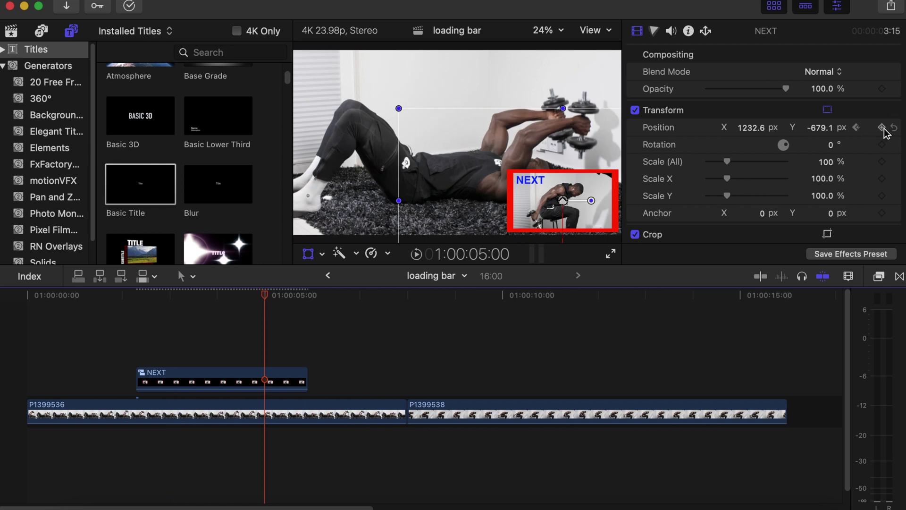
left_click(307, 302)
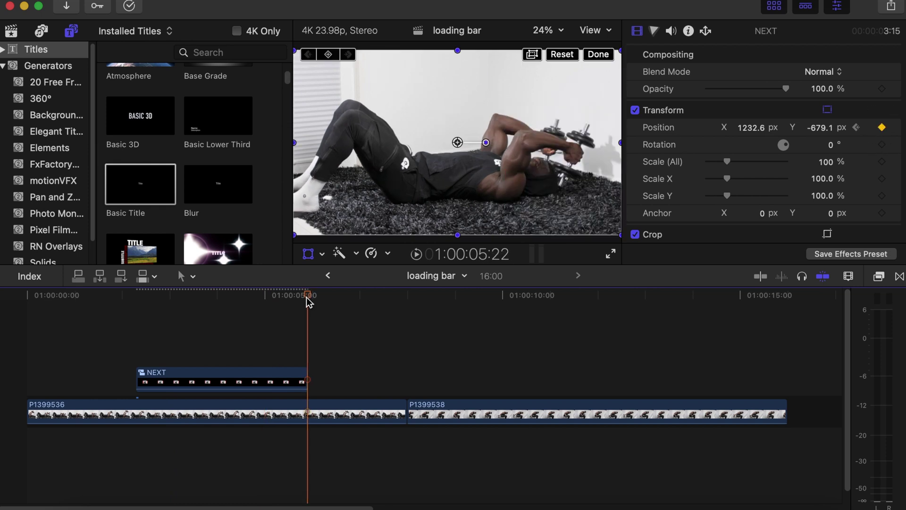
left_click(564, 165)
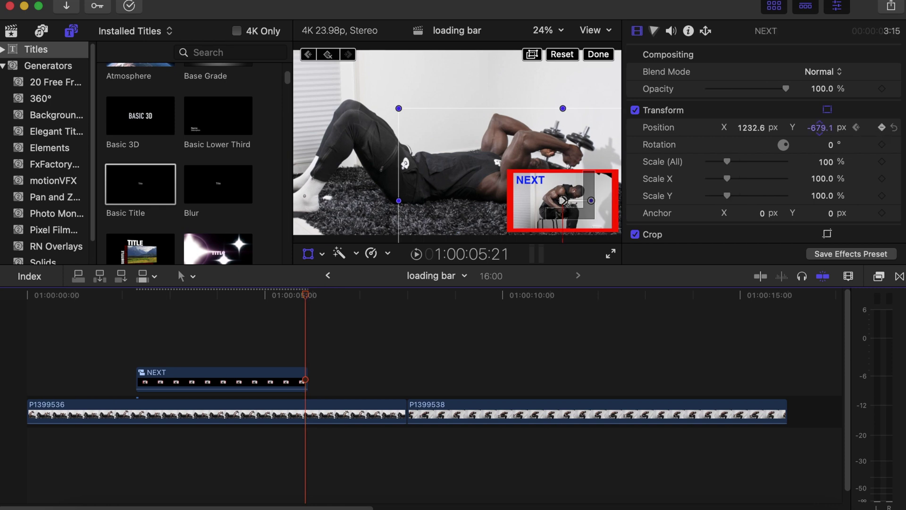
left_click_drag(562, 200, 562, 261)
Play the edit from before the inset appears to preview the NEXT slide-in.
left_click(105, 304)
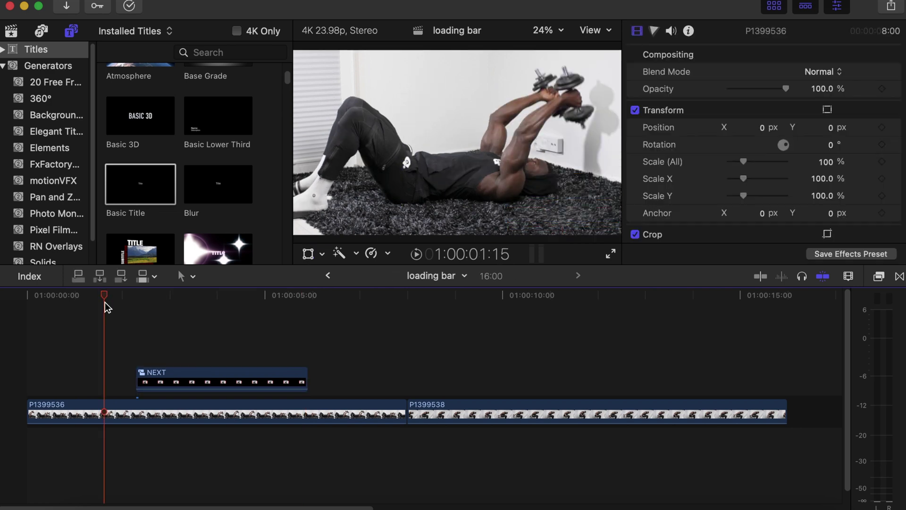
key("space")
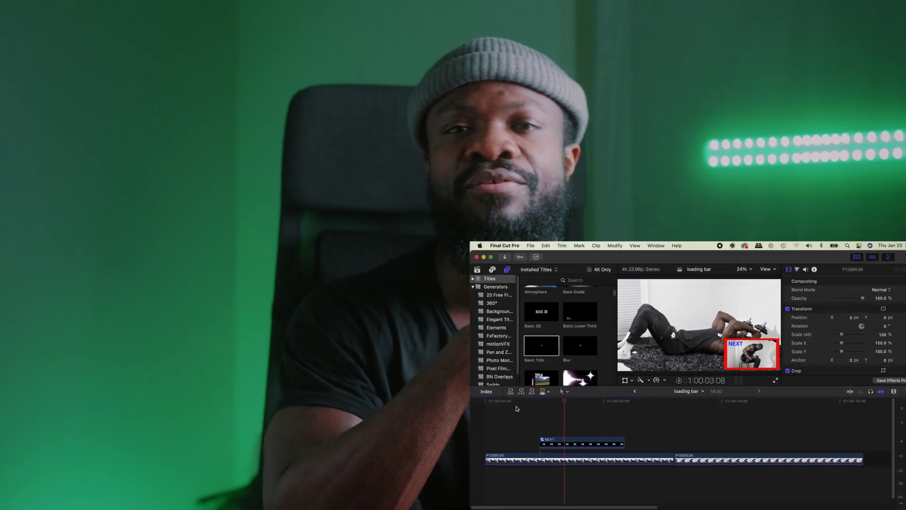